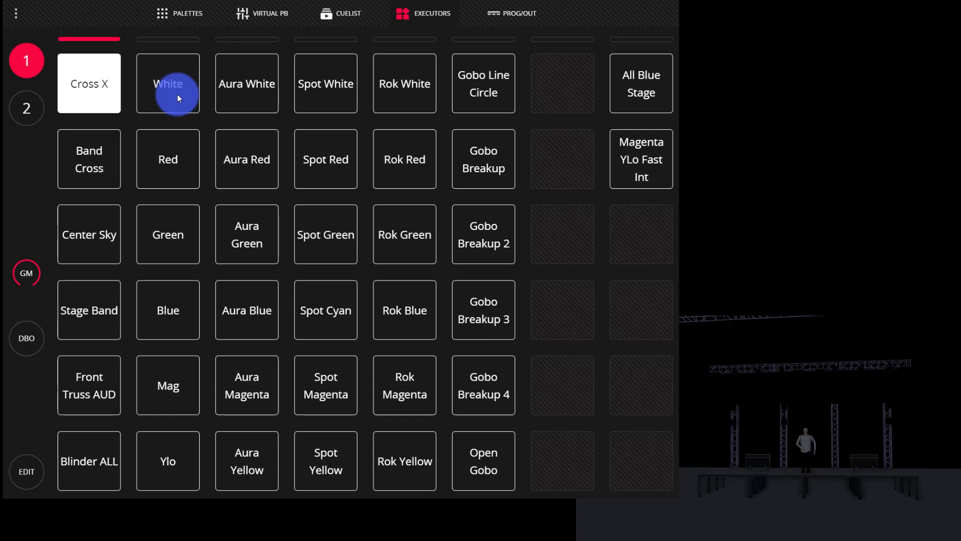
Switch to the Palettes view with fixture groups, parameters and playback faders.
{"action": "left_click", "coordinate": [189, 12]}
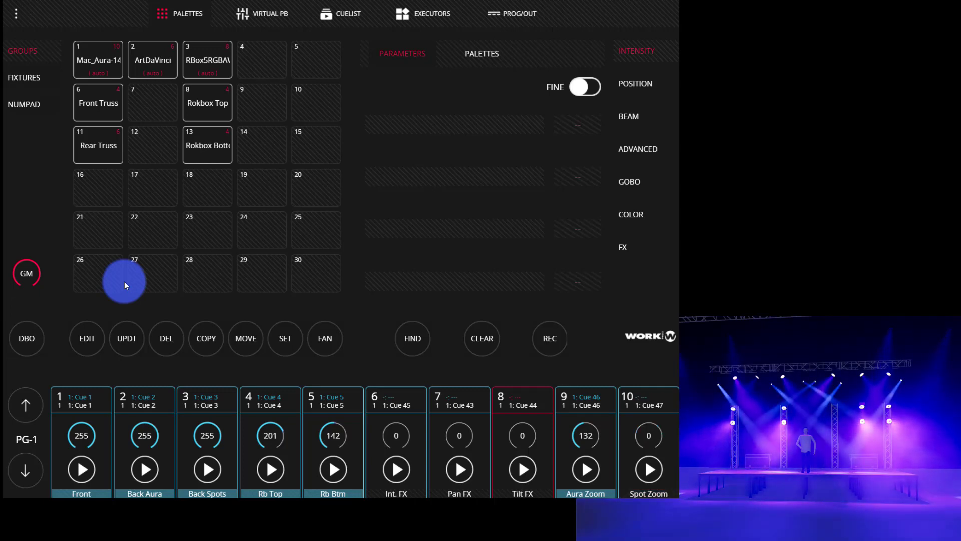
Back in the executor grid, try Band Cross and Cross X, then settle on Center Sky.
{"action": "left_click", "coordinate": [438, 20]}
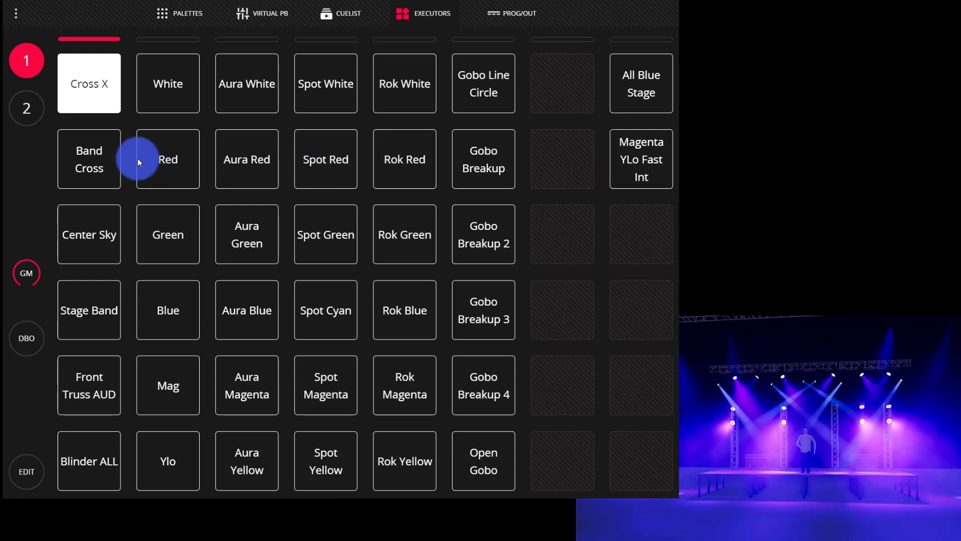
{"action": "left_click", "coordinate": [96, 162]}
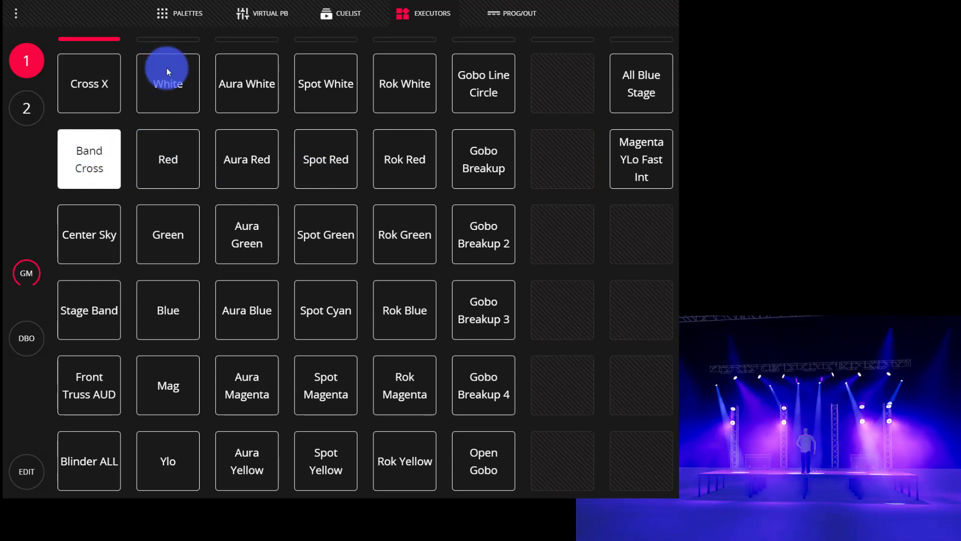
{"action": "left_click", "coordinate": [112, 87]}
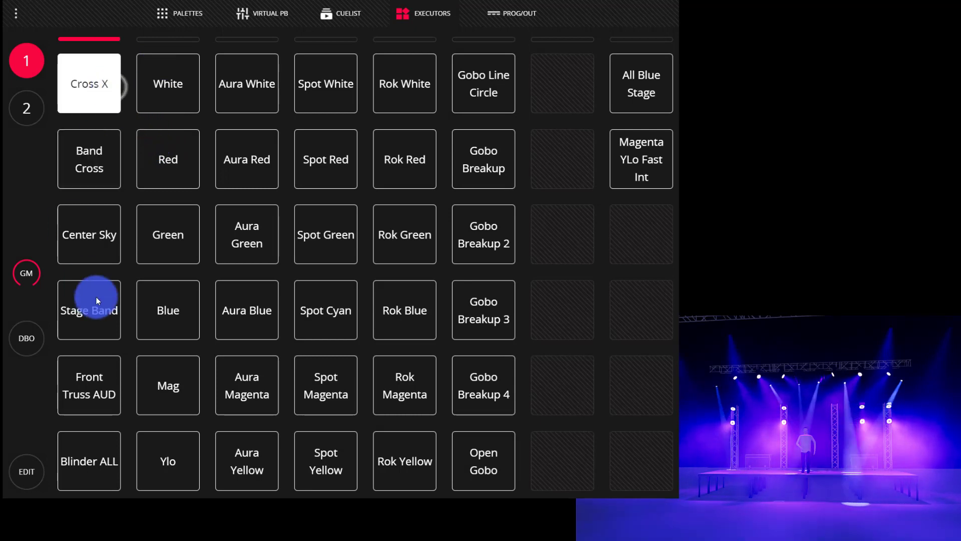
{"action": "left_click", "coordinate": [76, 212]}
Layer Red, Aura Blue, Spot Red and Rok Green onto the stage.
{"action": "left_click", "coordinate": [172, 145]}
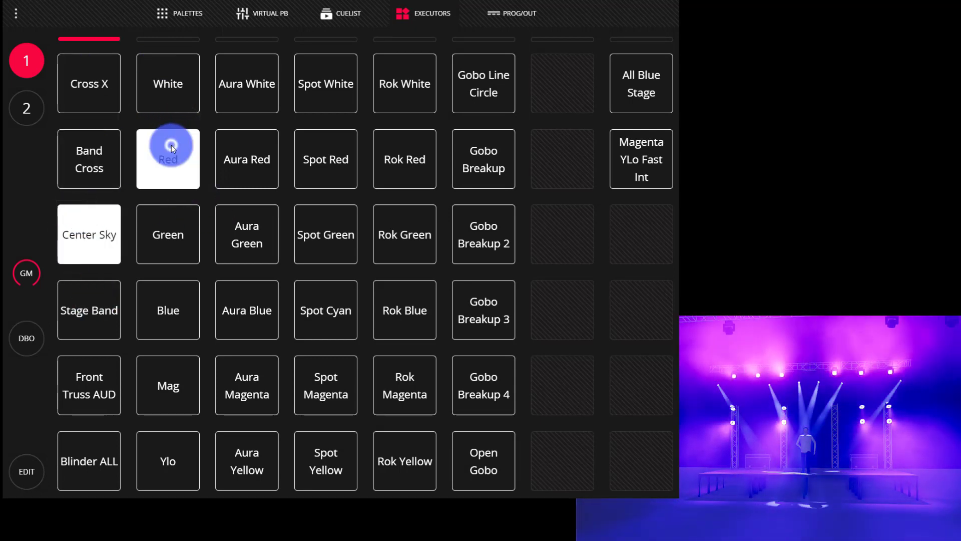
{"action": "left_click", "coordinate": [269, 330]}
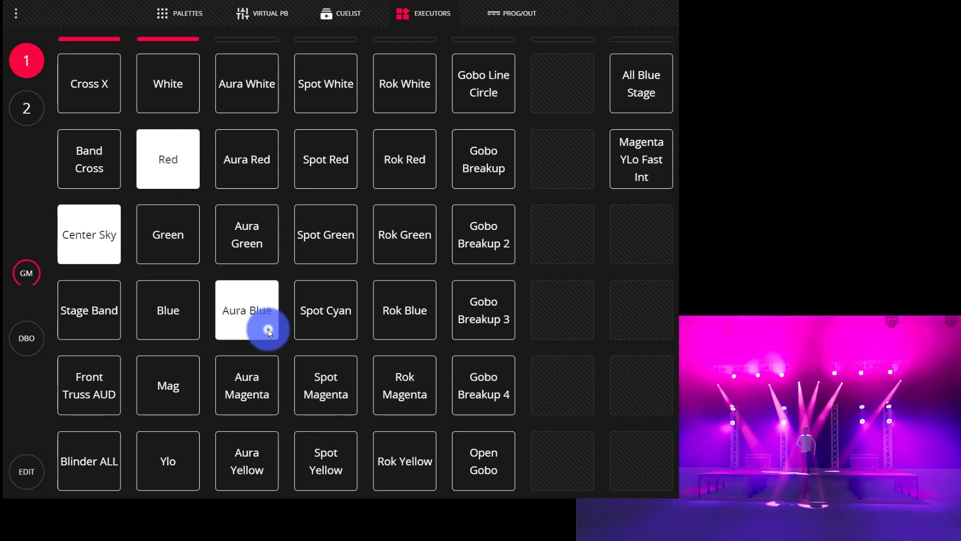
{"action": "left_click", "coordinate": [334, 173]}
{"action": "left_click", "coordinate": [420, 215]}
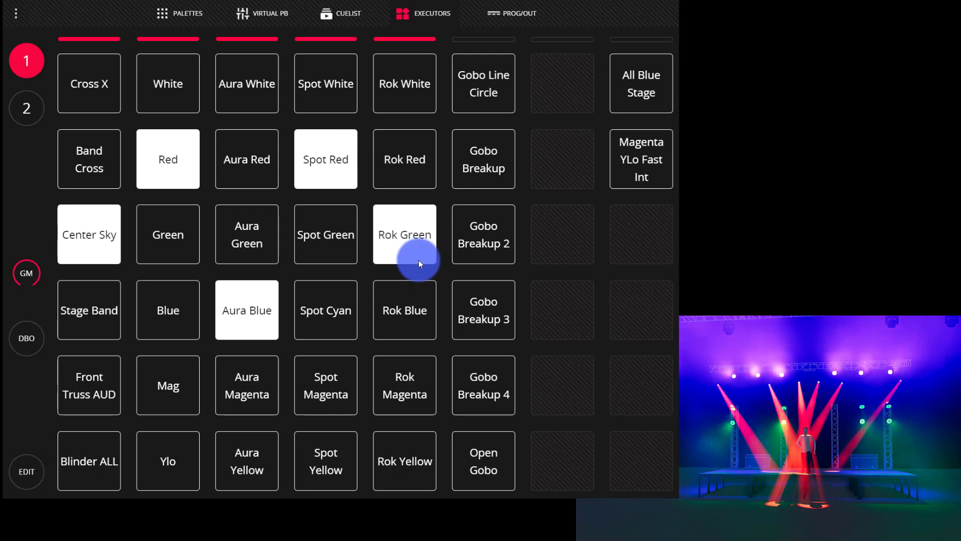
Add a gobo pattern, stepping from Gobo Breakup through 2 to Gobo Breakup 3.
{"action": "left_click", "coordinate": [488, 151]}
{"action": "left_click", "coordinate": [477, 250]}
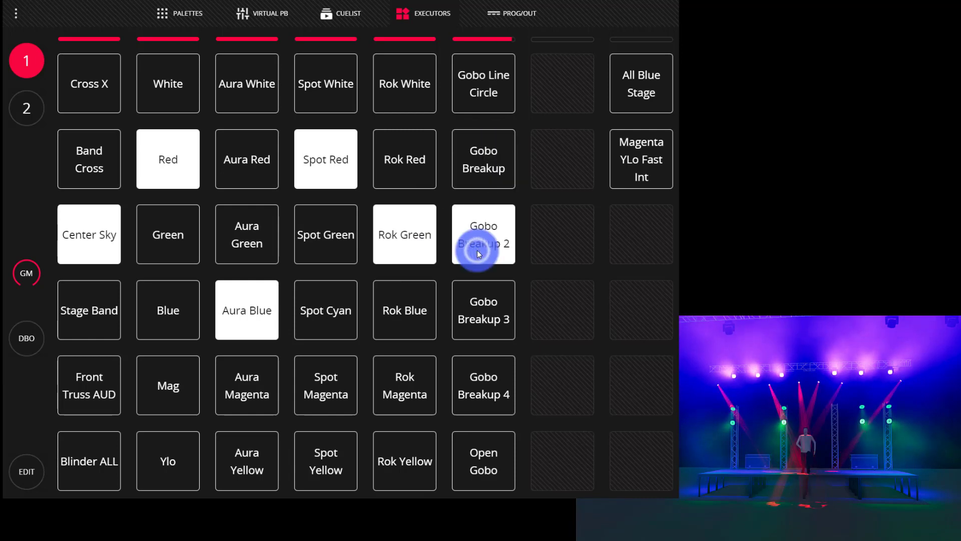
{"action": "left_click", "coordinate": [472, 326]}
Change the colours to Spot White, Aura Magenta, Blue and Rok Blue.
{"action": "left_click", "coordinate": [325, 106]}
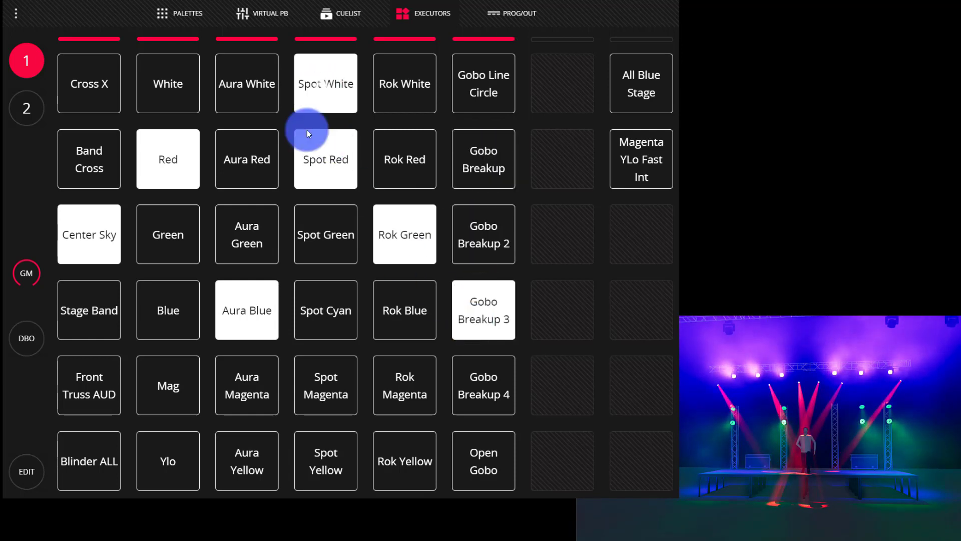
{"action": "left_click", "coordinate": [233, 387]}
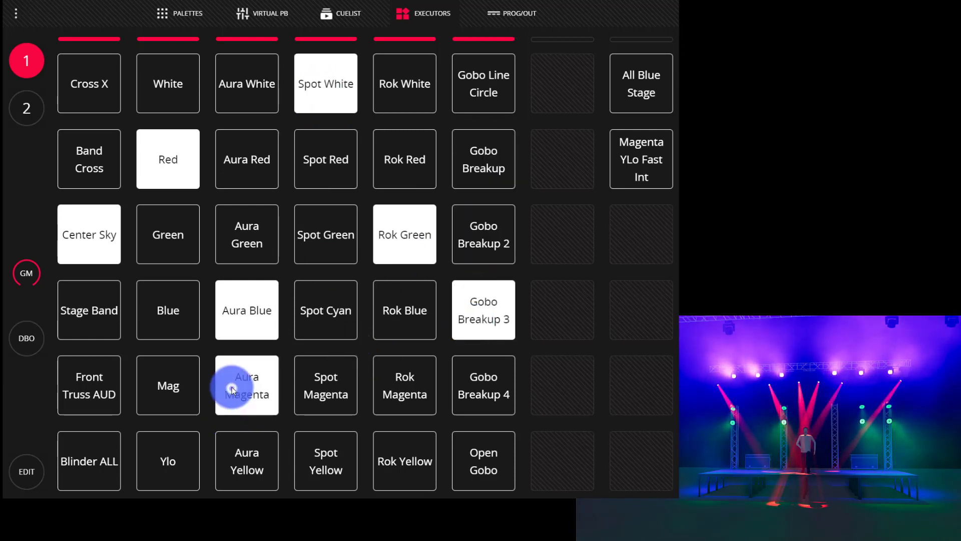
{"action": "left_click", "coordinate": [171, 332]}
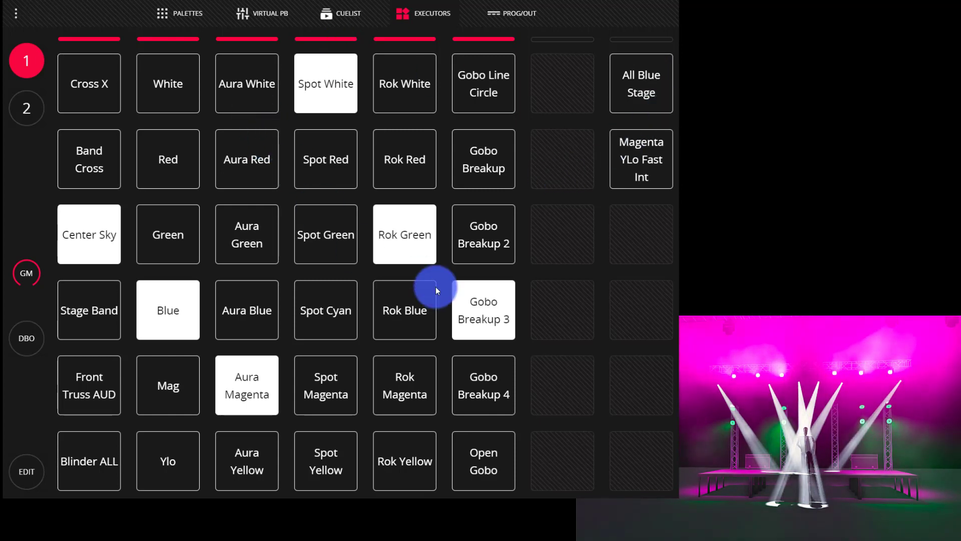
{"action": "left_click", "coordinate": [399, 322]}
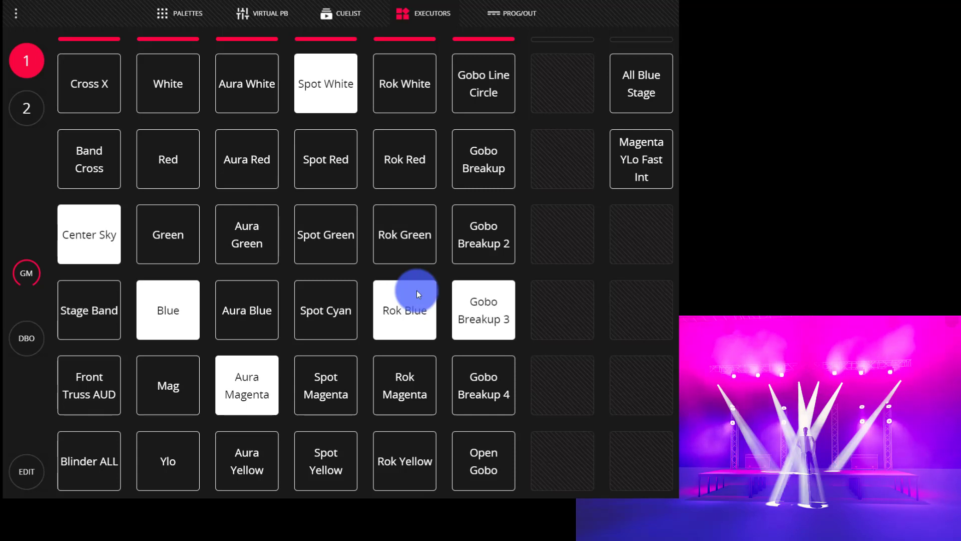
Bring up All Blue Stage, switch spots to Spot Red, and briefly toggle Aura Red.
{"action": "left_click", "coordinate": [634, 99]}
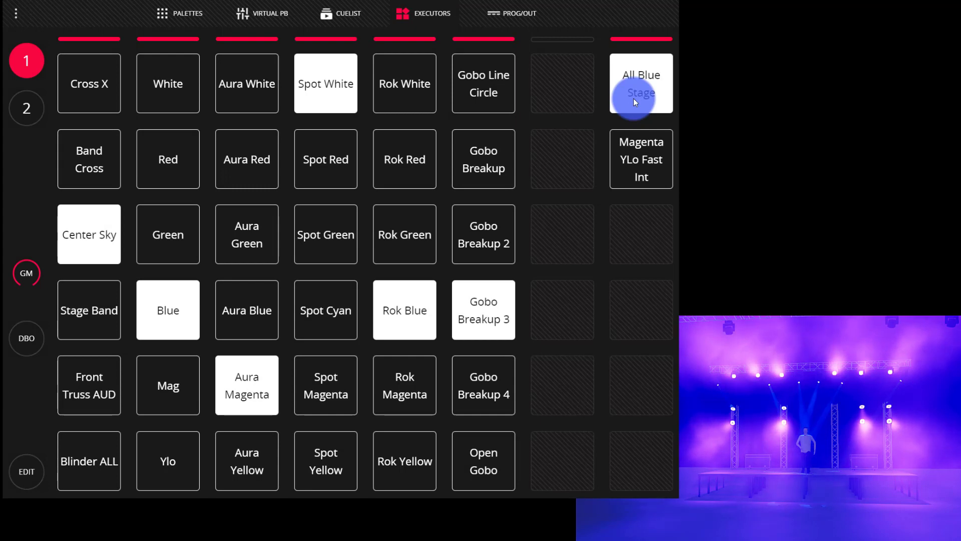
{"action": "left_click", "coordinate": [328, 137]}
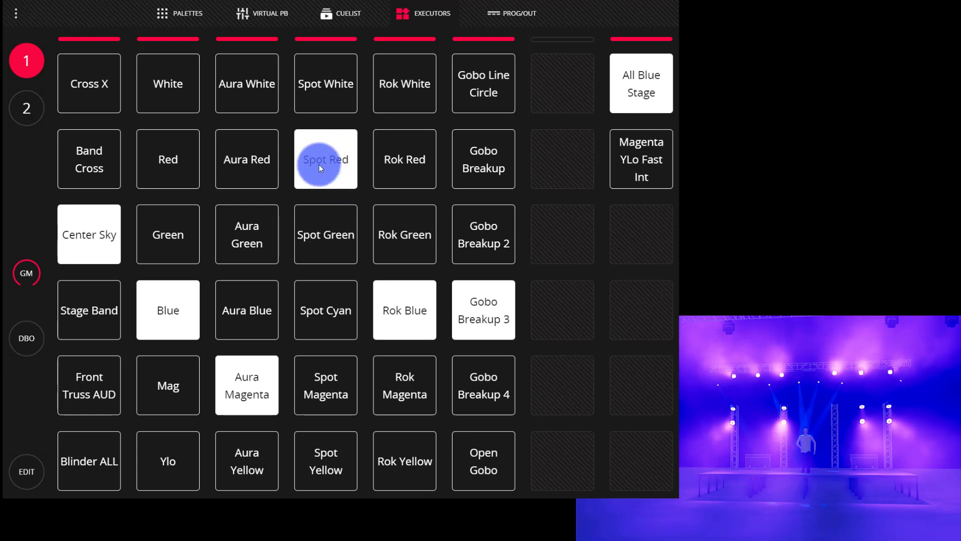
{"action": "left_click", "coordinate": [251, 172]}
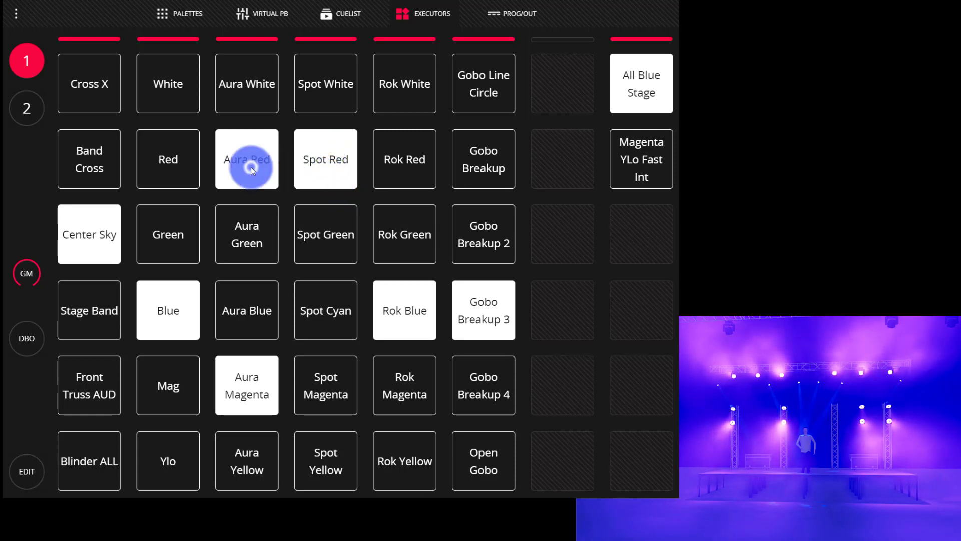
{"action": "left_click", "coordinate": [235, 169]}
Release Spot Red, Blue, Center Sky, Rok Blue, Gobo Breakup 3 and All Blue Stage; run Magenta YLo Fast Int.
{"action": "left_click", "coordinate": [300, 161]}
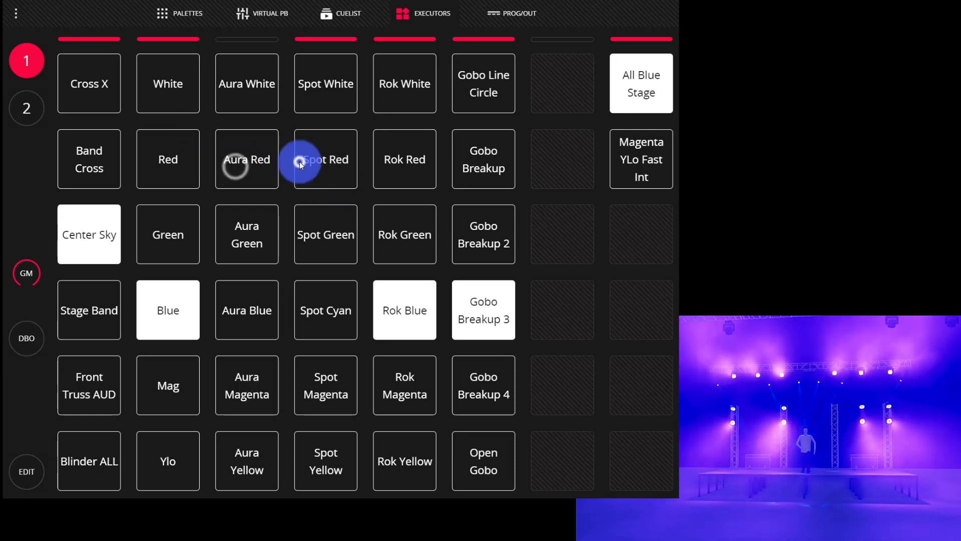
{"action": "left_click", "coordinate": [194, 297]}
{"action": "left_click", "coordinate": [93, 245]}
{"action": "left_click", "coordinate": [396, 332]}
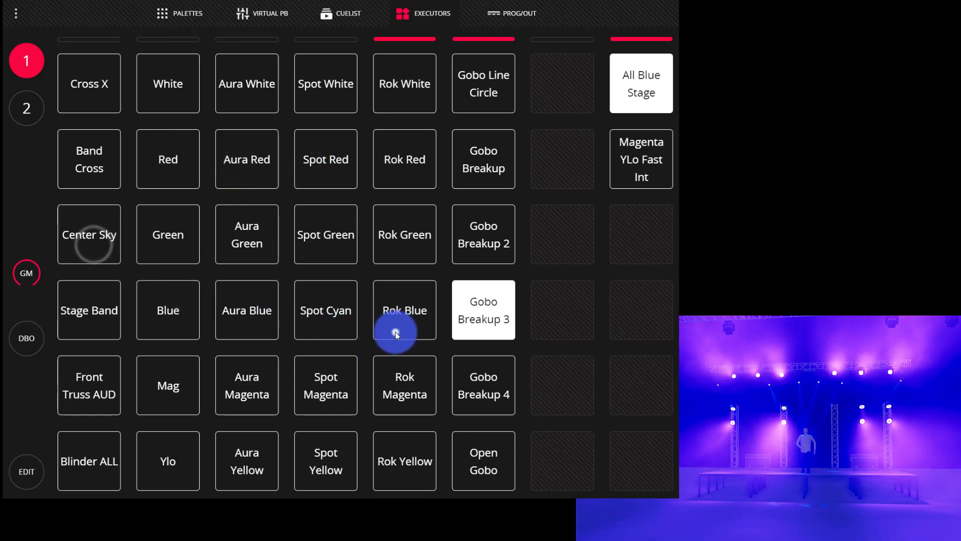
{"action": "left_click", "coordinate": [496, 315]}
{"action": "left_click", "coordinate": [631, 151]}
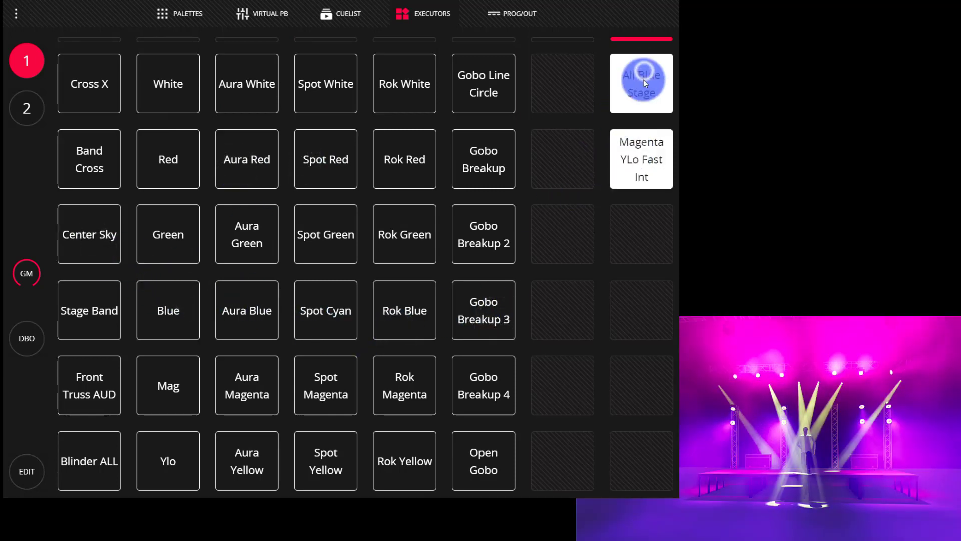
{"action": "left_click", "coordinate": [648, 156]}
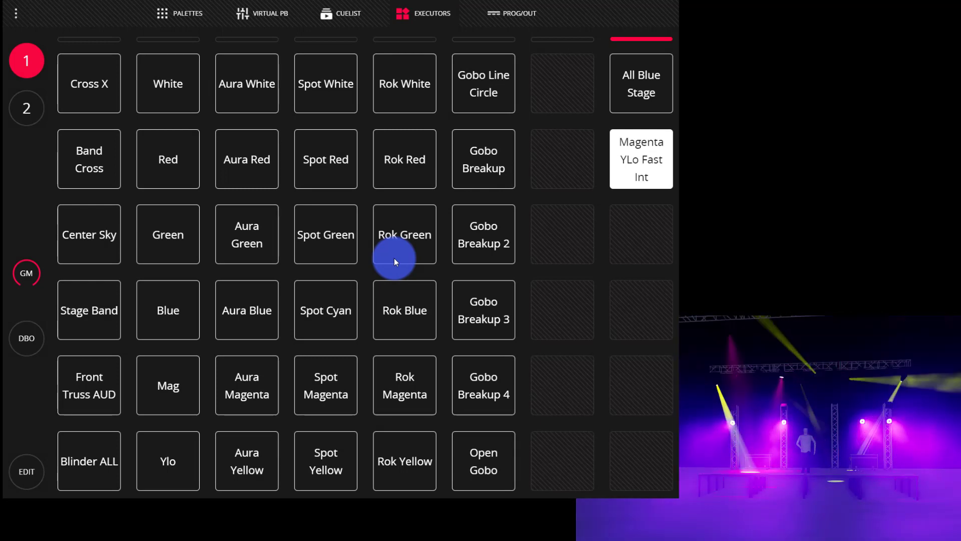
Stop Magenta YLo Fast Int, toggle All Blue Stage on and off, then restart Magenta YLo Fast Int.
{"action": "left_click", "coordinate": [648, 188]}
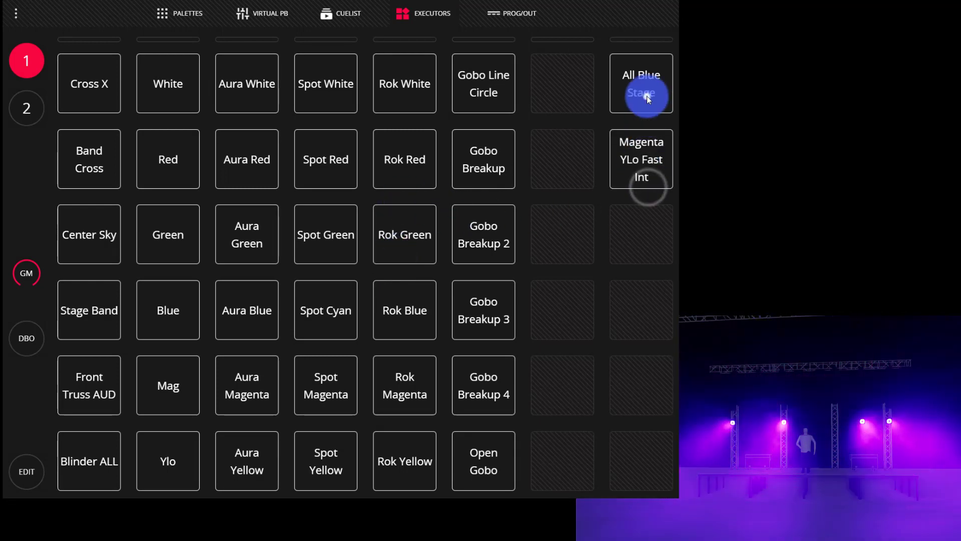
{"action": "left_click", "coordinate": [647, 97]}
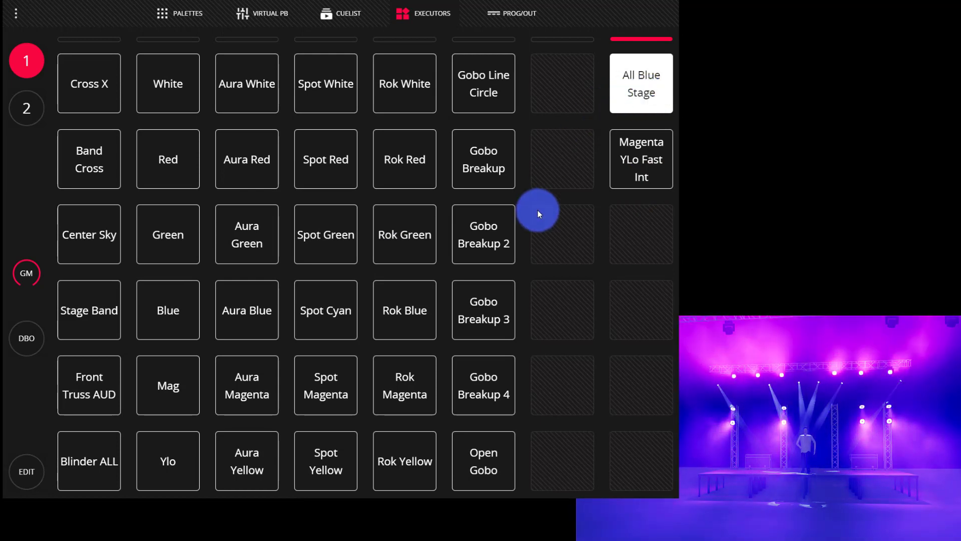
{"action": "left_click", "coordinate": [634, 86]}
{"action": "left_click", "coordinate": [624, 170]}
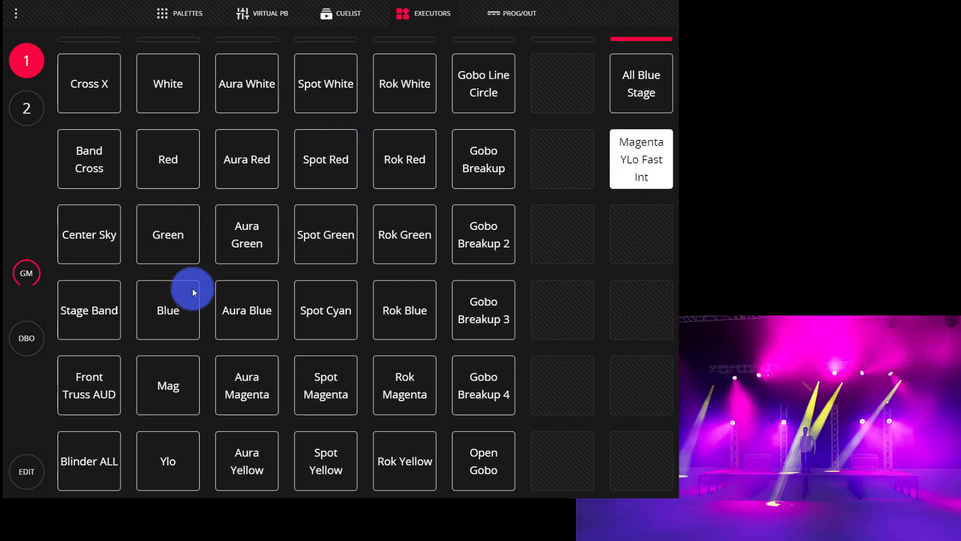
Layer Red, then Blue, then White over the look, and release White.
{"action": "left_click", "coordinate": [187, 156]}
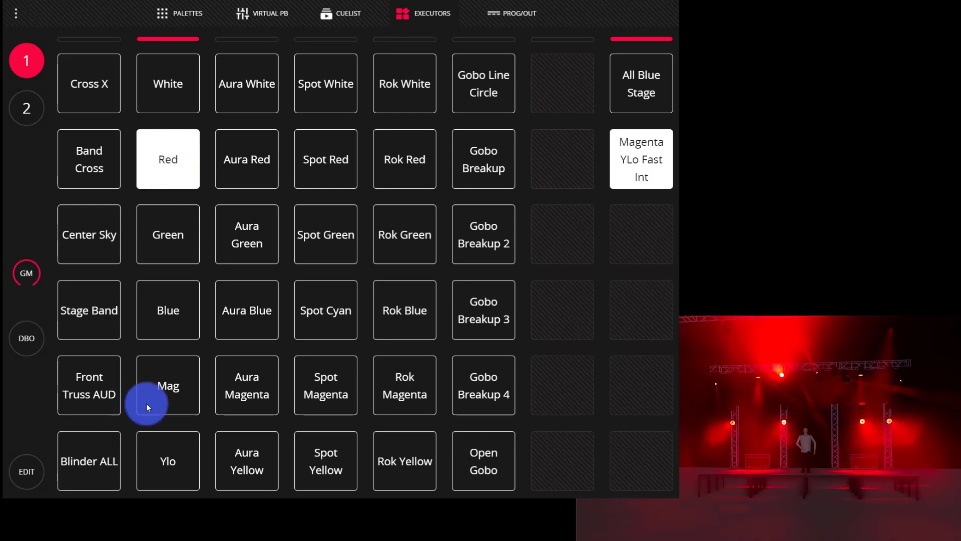
{"action": "left_click", "coordinate": [158, 302]}
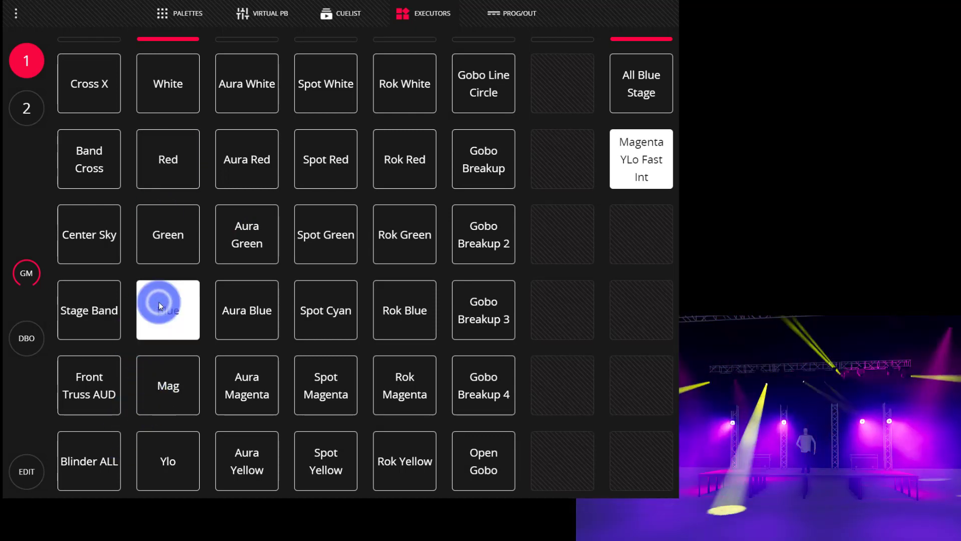
{"action": "left_click", "coordinate": [160, 97]}
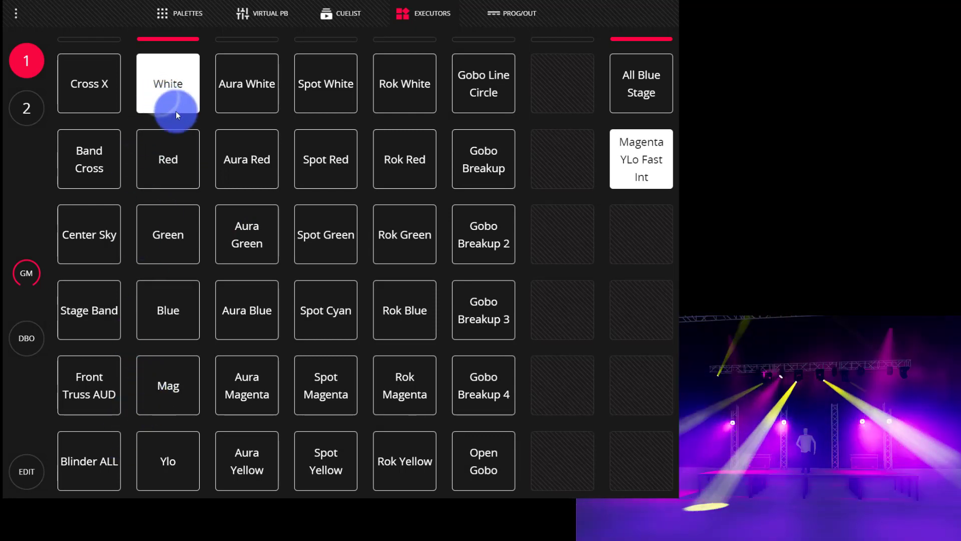
{"action": "left_click", "coordinate": [149, 90]}
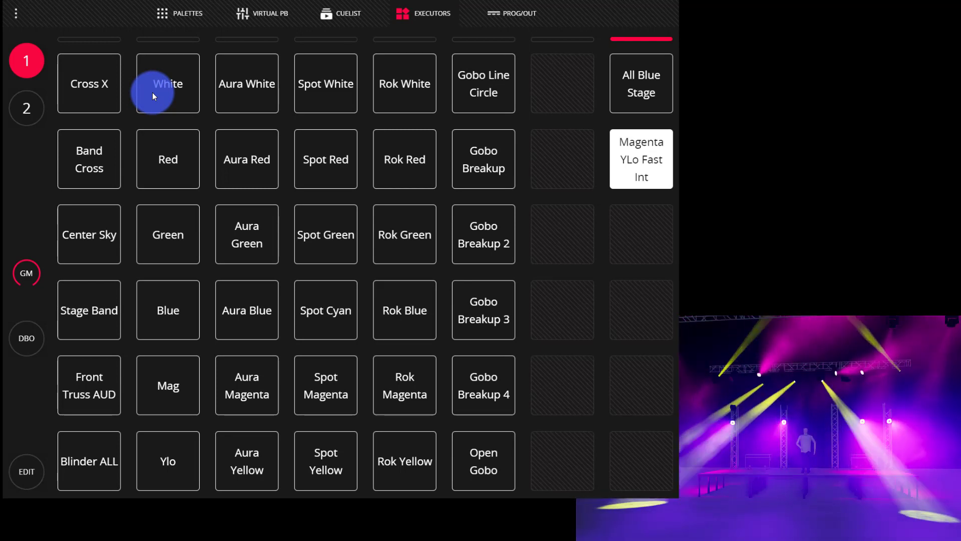
Make All Blue Stage the active look in place of Magenta YLo Fast Int.
{"action": "left_click", "coordinate": [618, 109]}
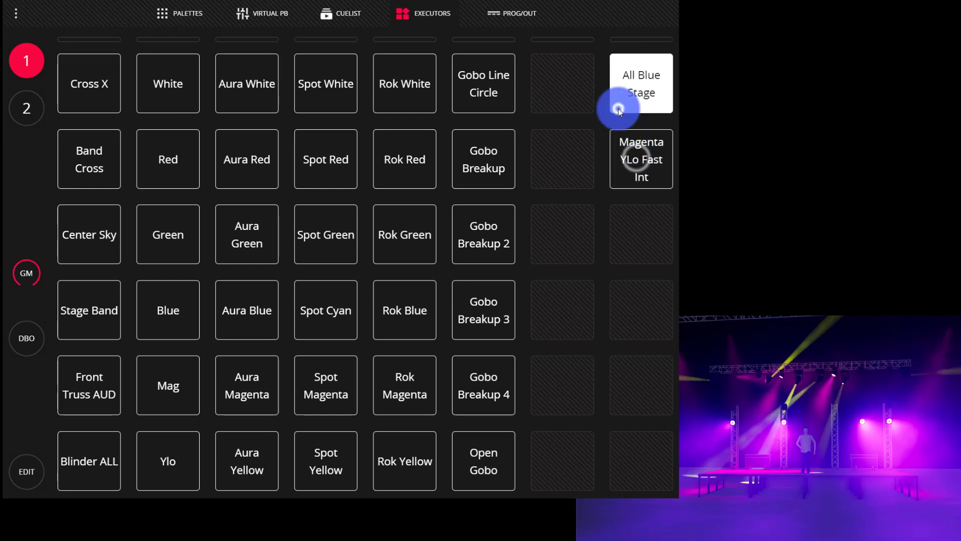